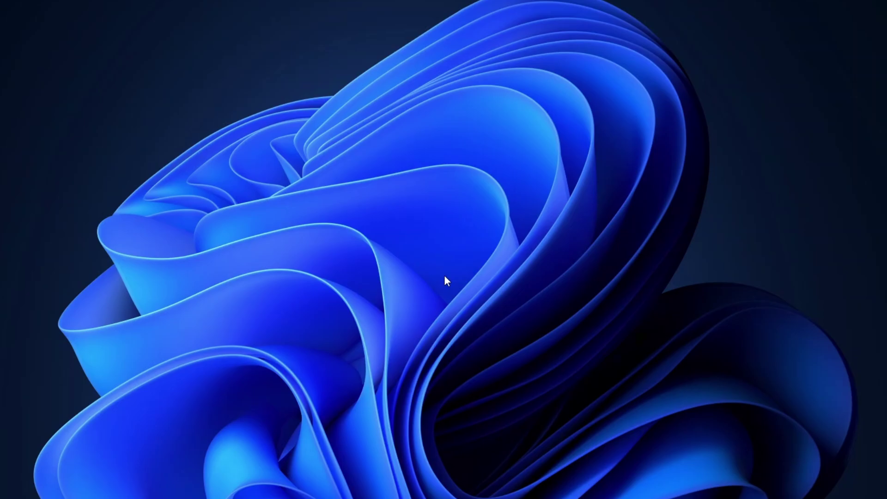
Step: Open Display settings from the desktop context menu and go to the Advanced display page
right_click(445, 276)
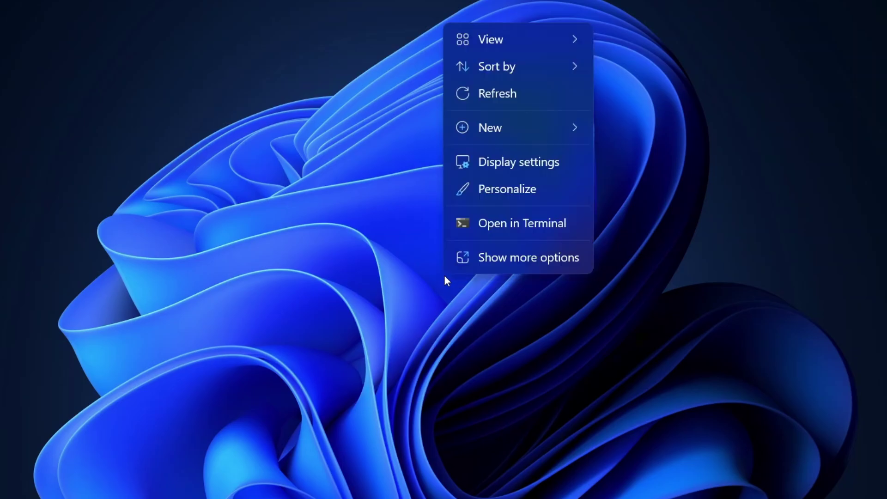
left_click(462, 258)
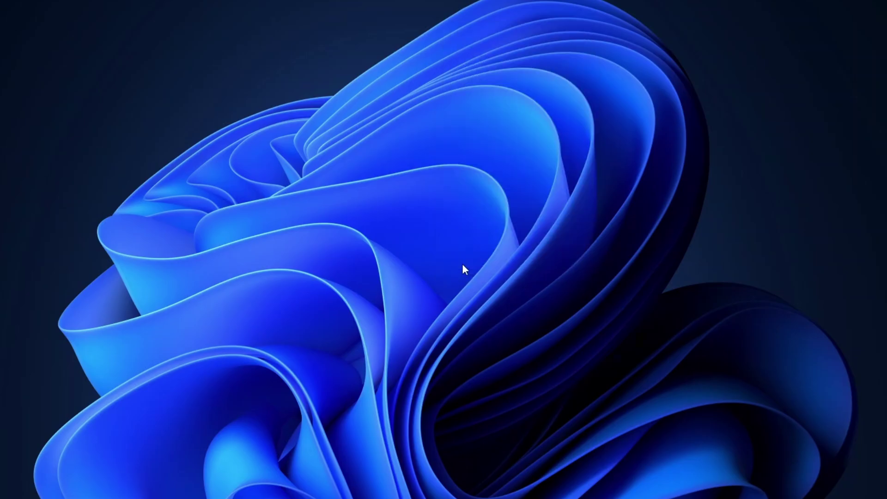
left_click(475, 430)
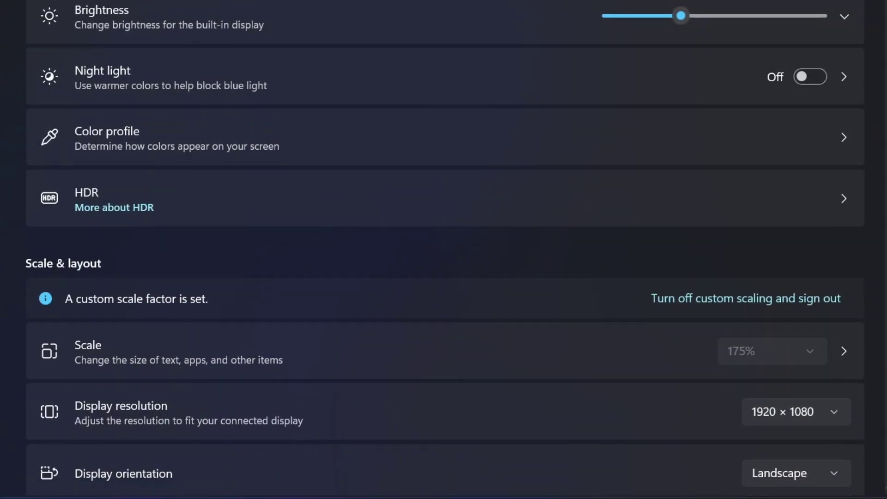
scroll(580, 295, "down", 6)
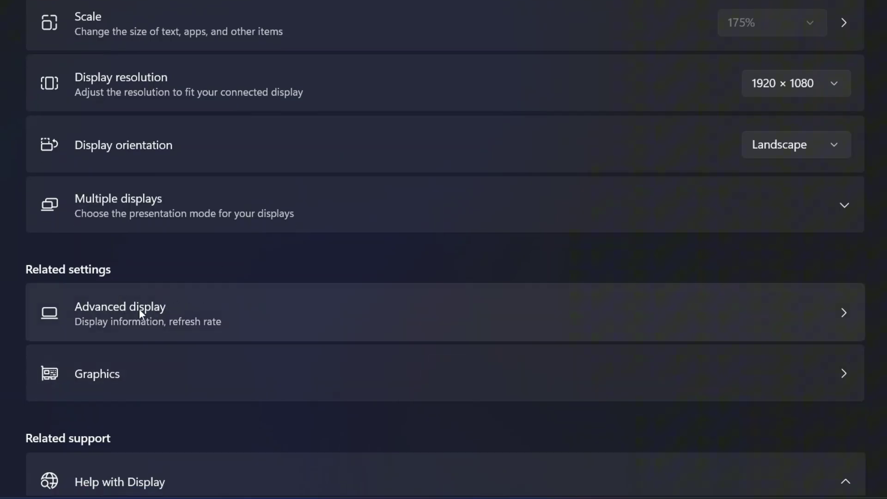
left_click(118, 310)
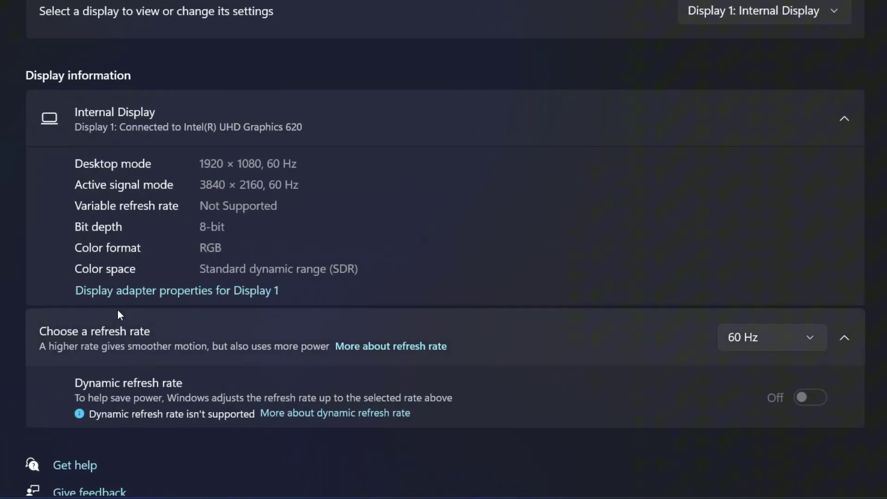
Step: Open the Intel UHD Graphics 620 adapter properties for Display 1 and centre the window on screen
left_click(160, 291)
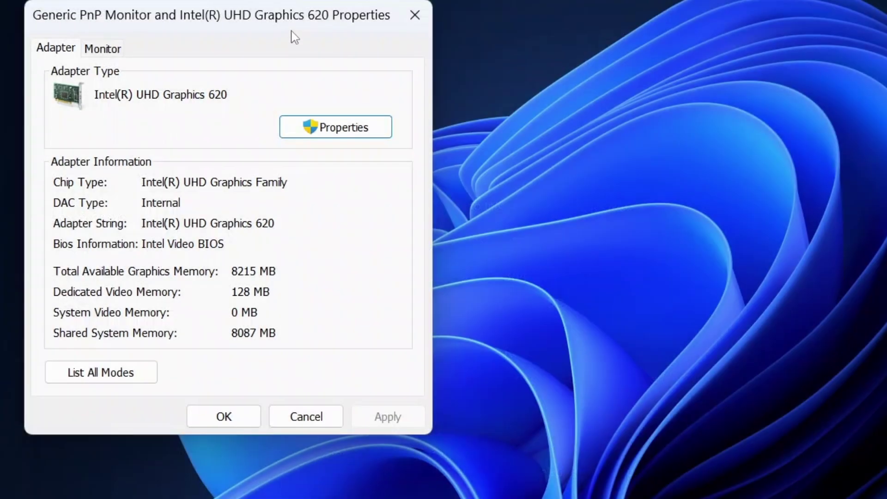
left_click_drag(295, 24, 578, 74)
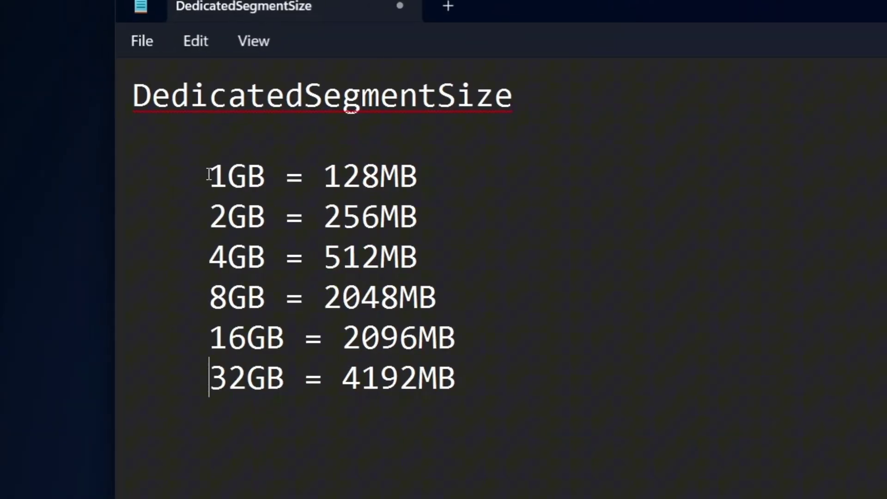
Step: Highlight the 1GB, 2GB, 4GB and 8GB lines of the RAM-to-segment-size table, then clear the selection
left_click_drag(209, 175, 432, 184)
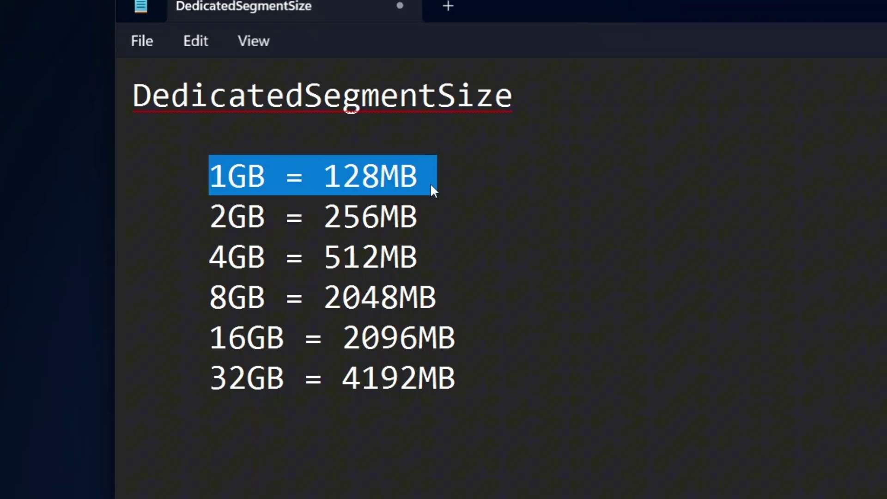
left_click_drag(209, 216, 414, 221)
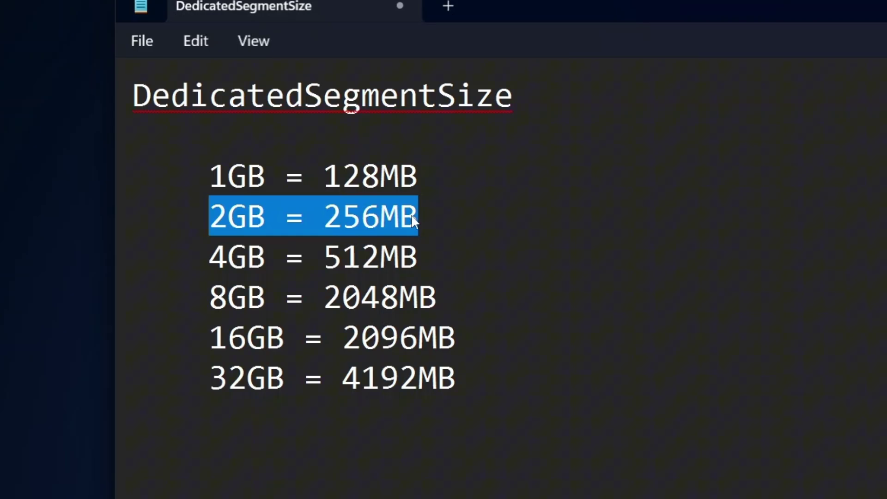
left_click_drag(210, 253, 433, 250)
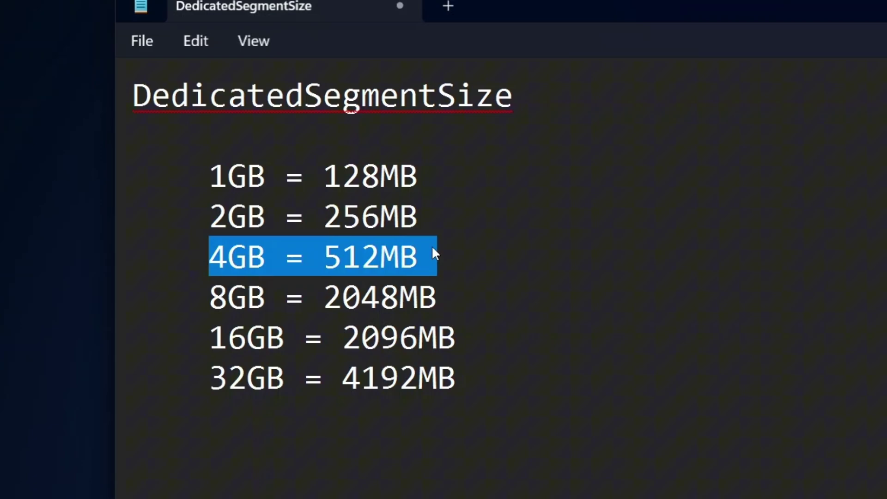
left_click(840, 365)
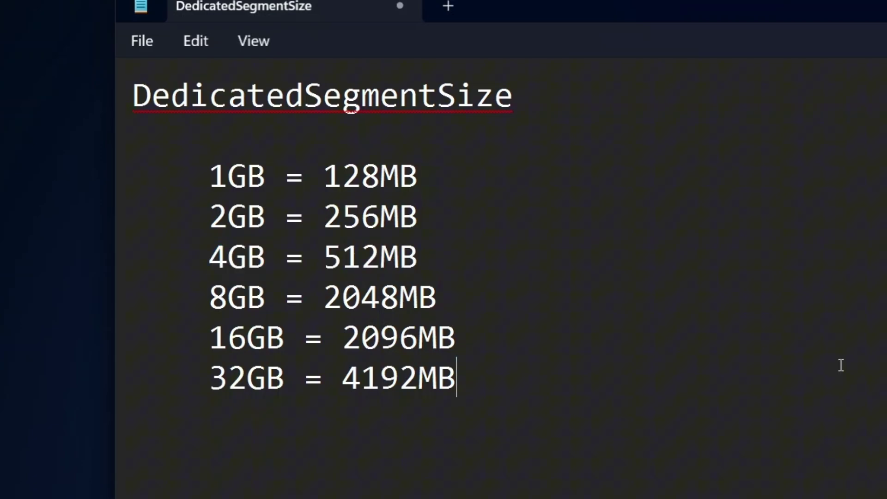
left_click_drag(210, 298, 448, 301)
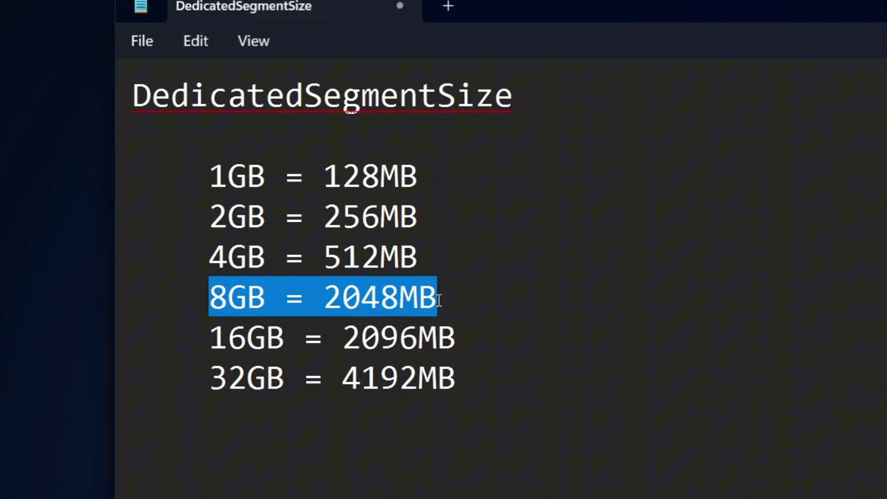
left_click(586, 367)
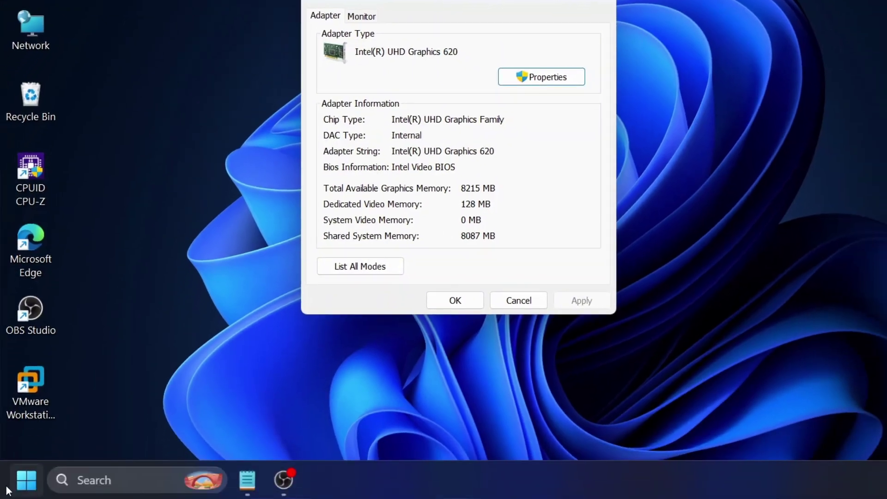
Step: Search the Start menu for 'registry' to launch Registry Editor
left_click(26, 480)
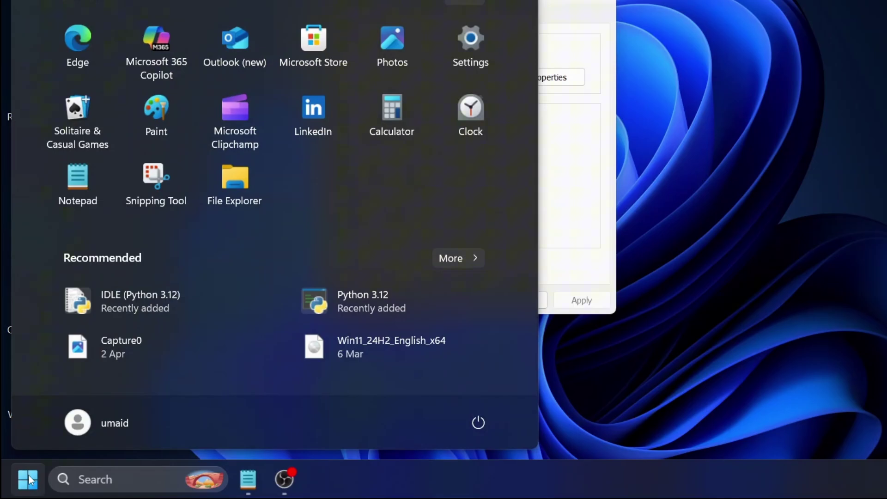
type("registry")
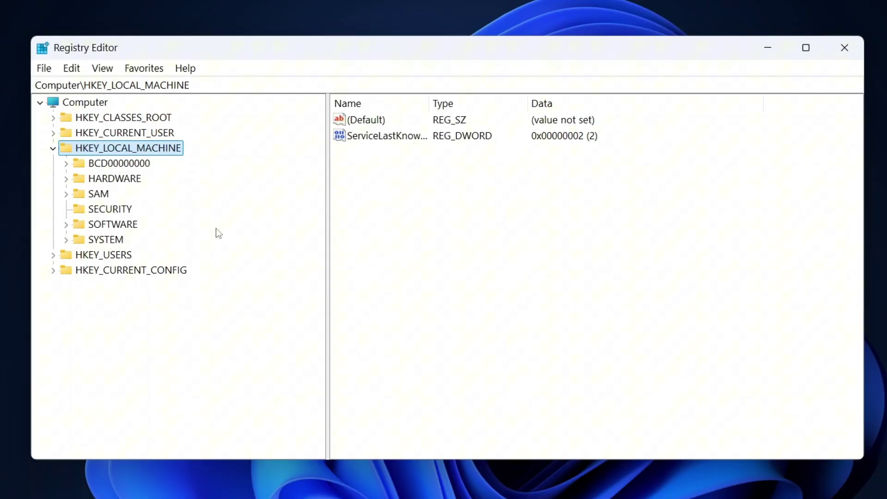
Step: Expand HKEY_LOCAL_MACHINE and SOFTWARE in the tree and select the Intel key
double_click(100, 150)
double_click(100, 151)
double_click(91, 225)
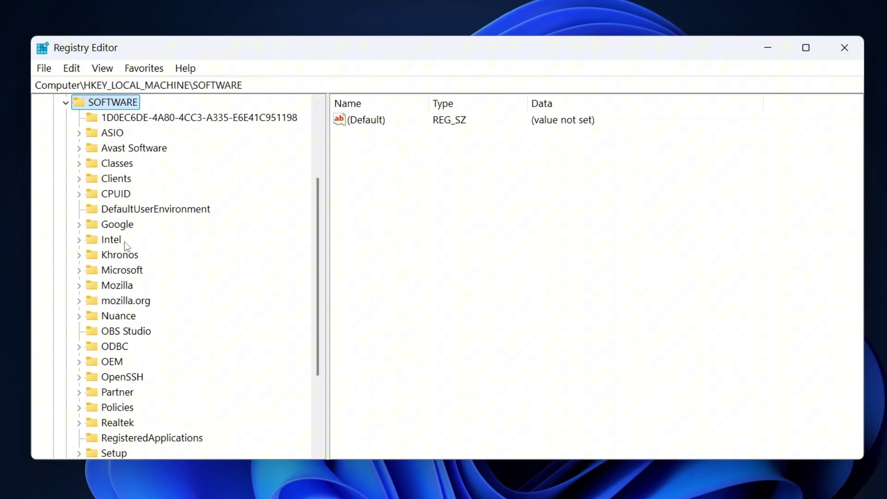
left_click(105, 241)
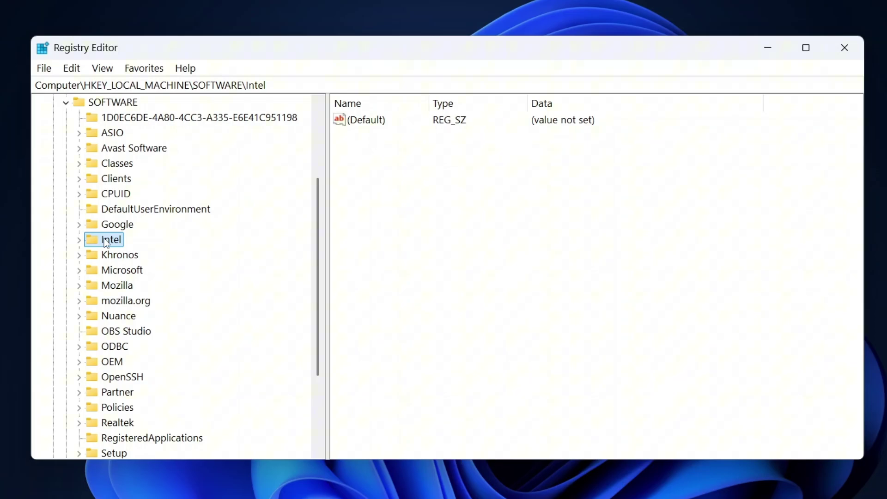
Step: Create a new subkey named GMM under HKEY_LOCAL_MACHINE\SOFTWARE\Intel
double_click(106, 241)
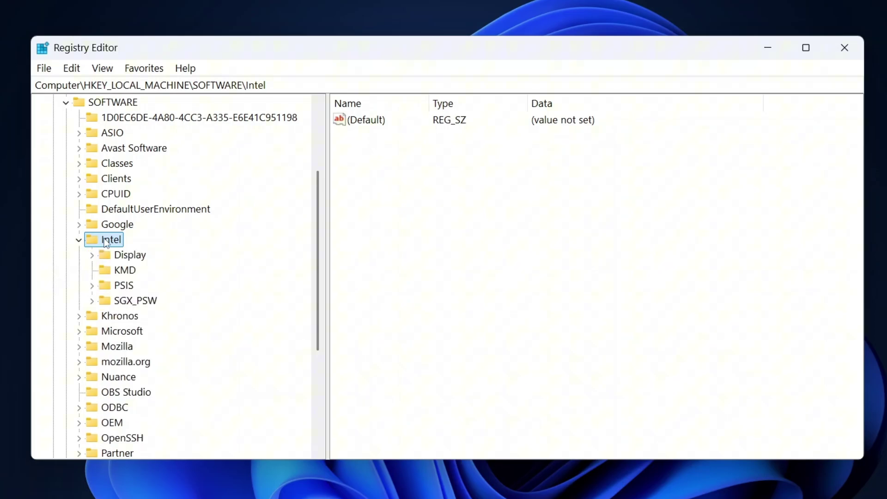
right_click(106, 242)
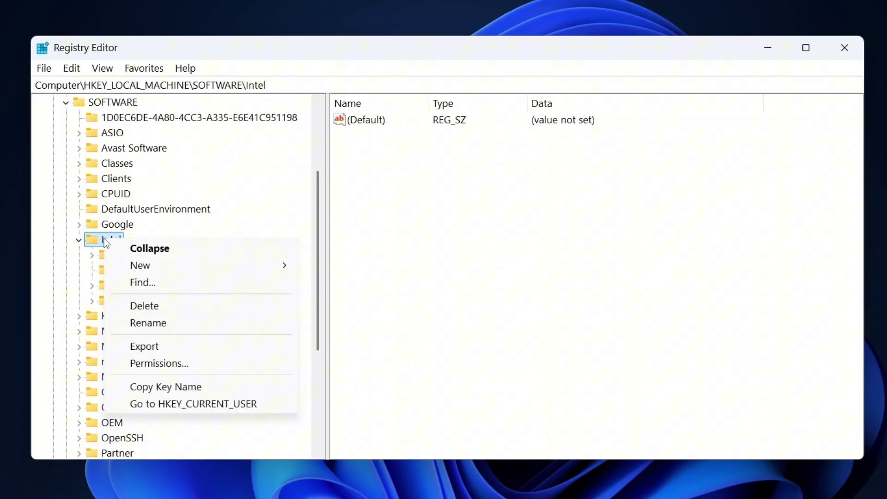
mouse_move(232, 271)
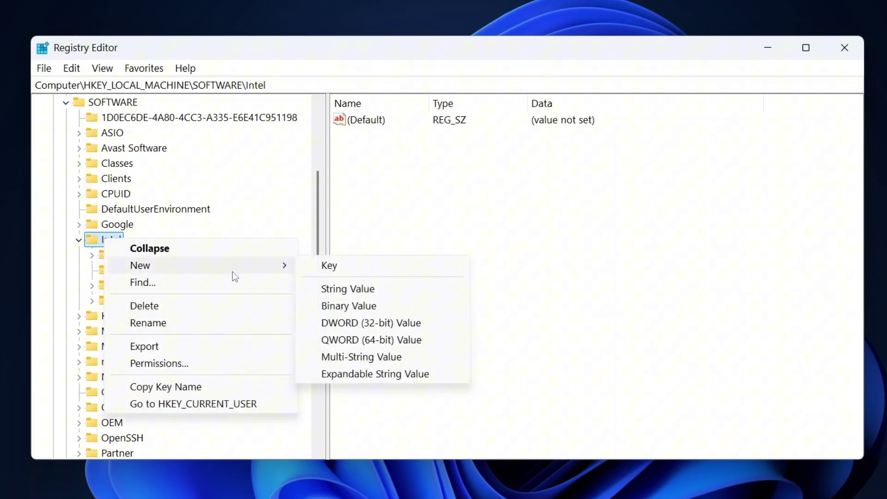
left_click(379, 265)
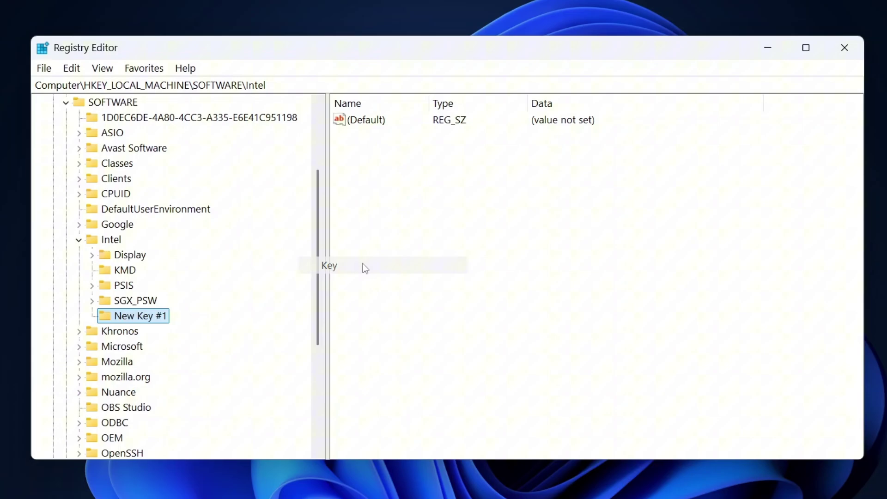
type("GMM")
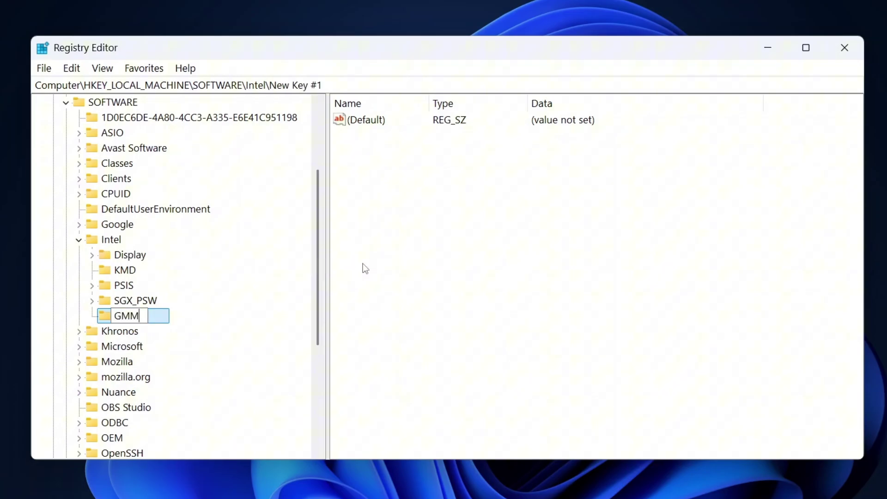
key("Return")
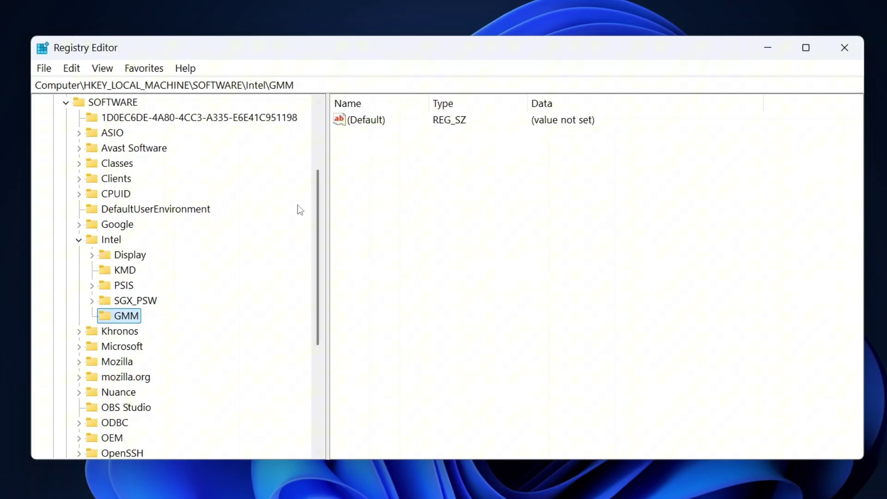
Step: Add a 32-bit DWORD named DedicatedSegmentSize to GMM and open it for editing
right_click(367, 211)
mouse_move(412, 224)
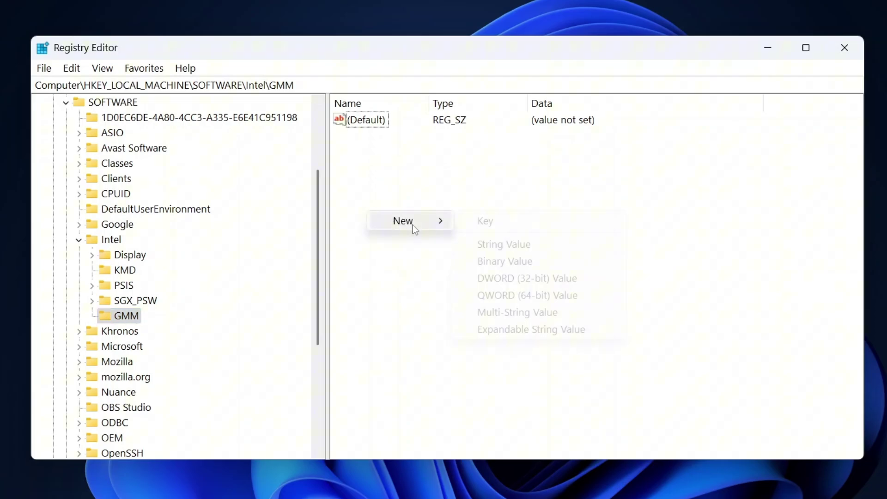
left_click(519, 279)
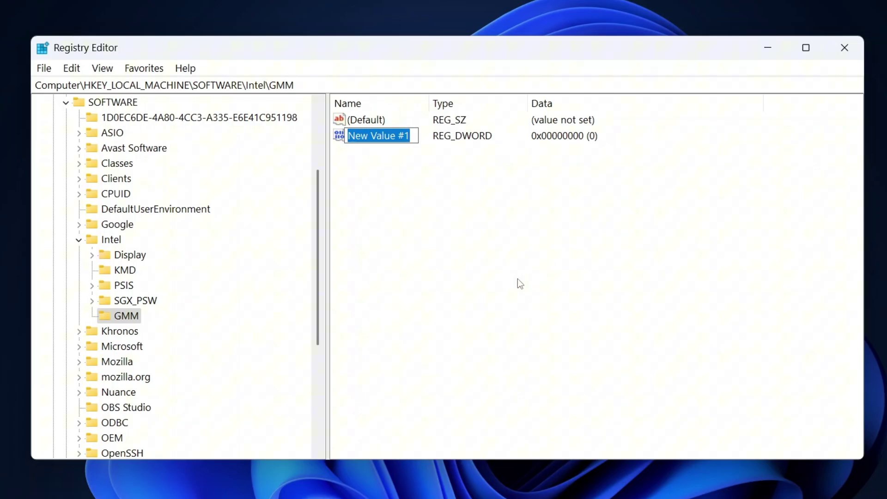
type("DedicatedSegmentSize")
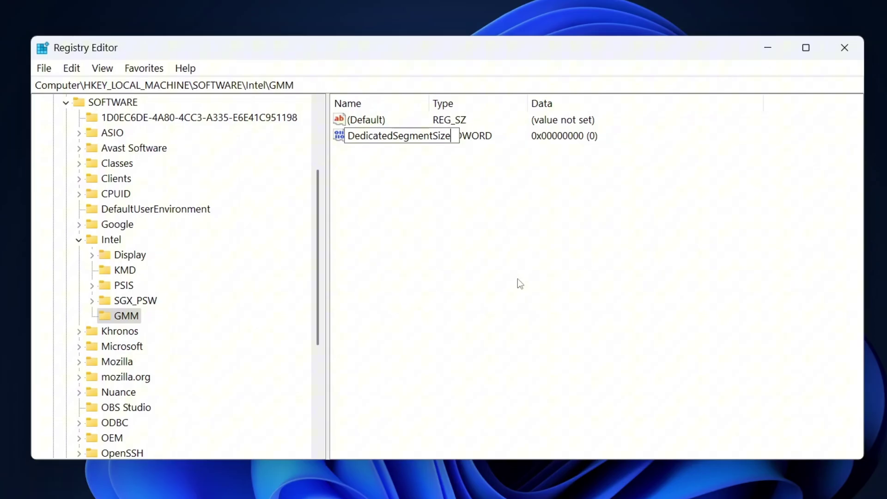
key("Return")
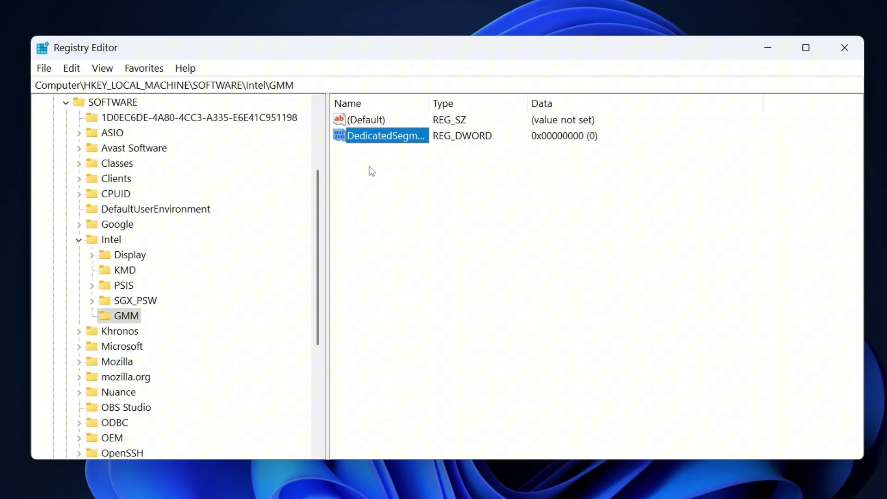
double_click(373, 136)
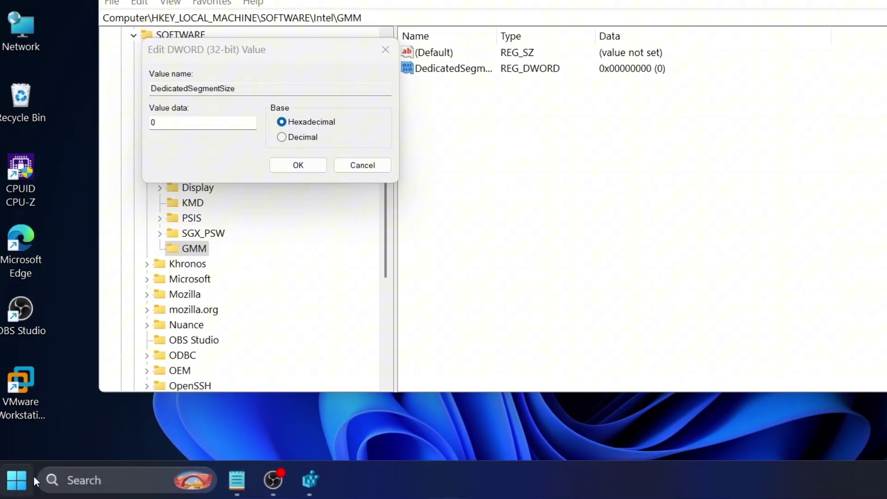
Step: Launch System Information and check the installed physical memory, which is 16.0 GB
left_click(85, 478)
type("sy")
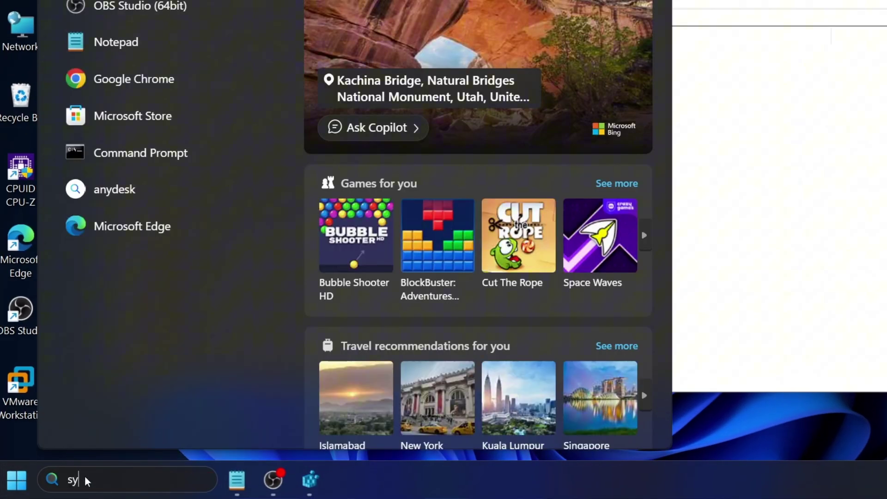
type("stem information")
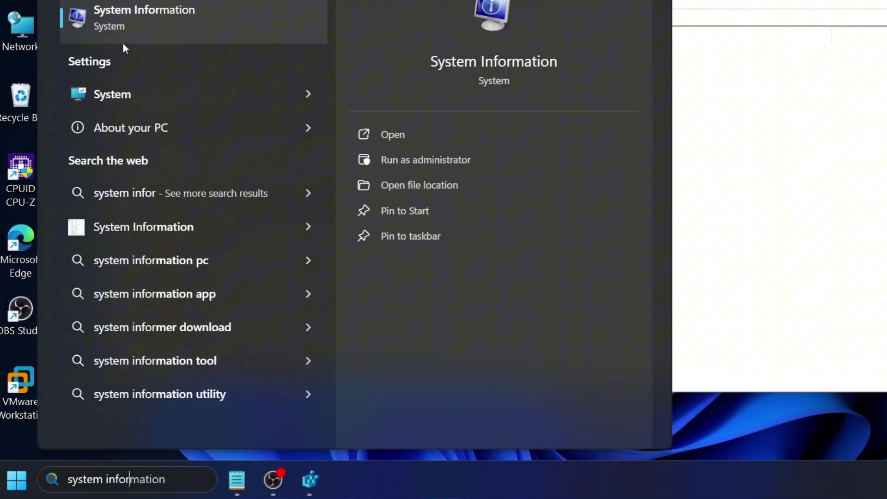
left_click(164, 13)
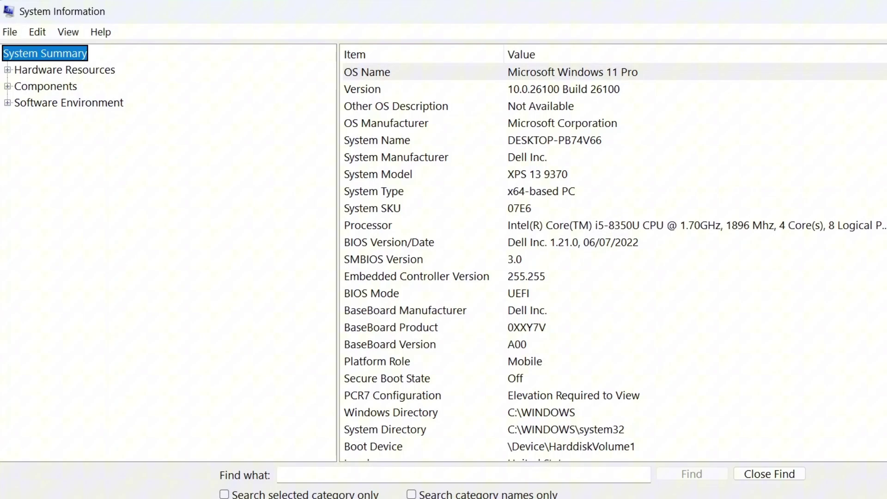
scroll(611, 239, "down", 1)
scroll(611, 254, "down", 3)
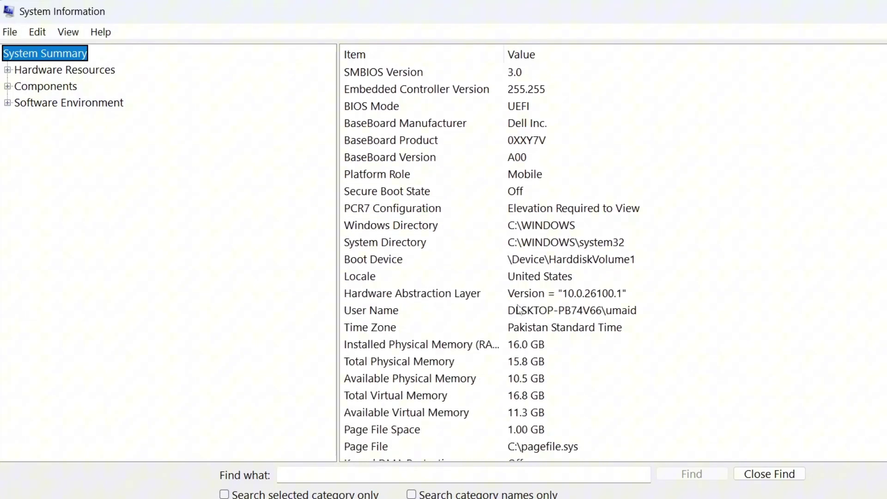
left_click(471, 349)
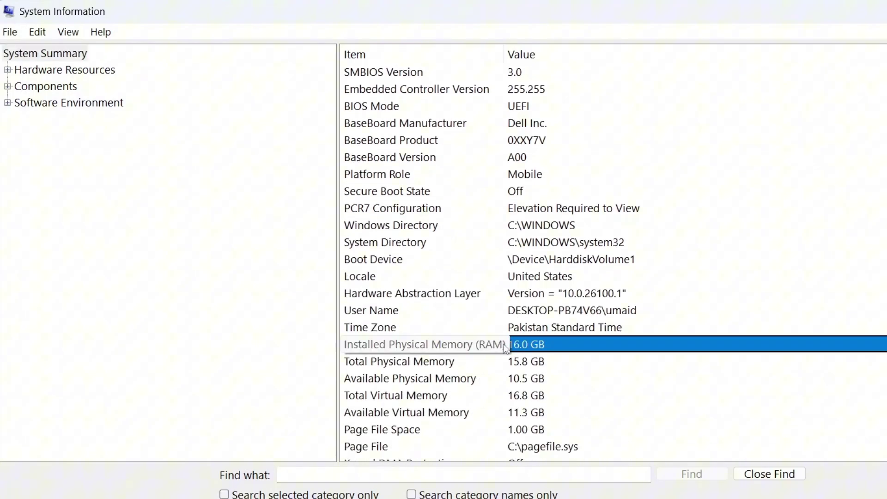
Step: Take 2096 from the notes' 16GB line and save it as DedicatedSegmentSize's hexadecimal value
left_click(601, 366)
left_click(599, 352)
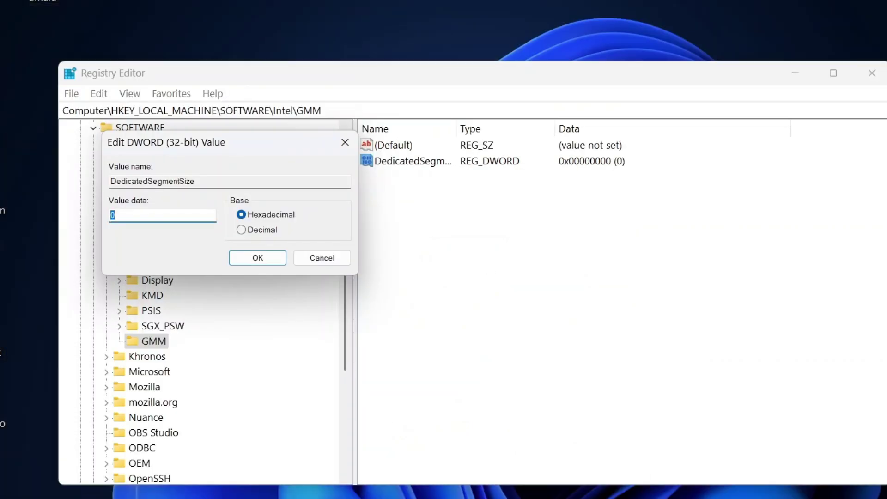
left_click(250, 458)
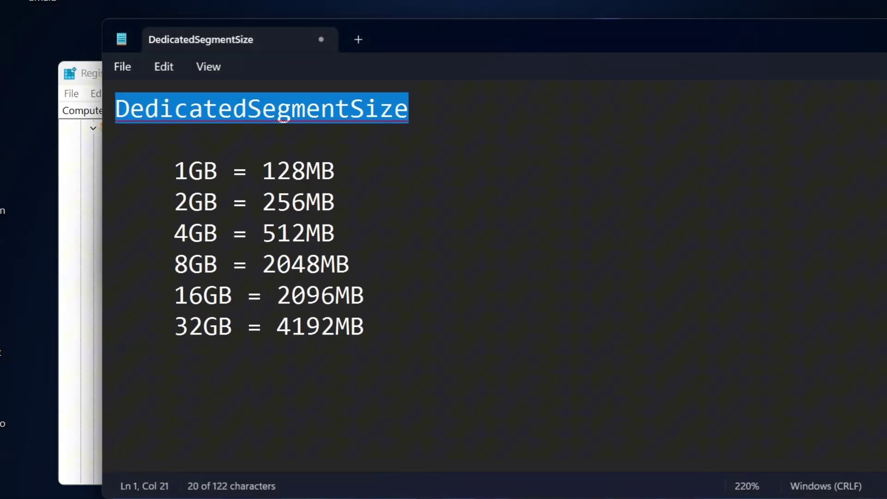
left_click_drag(277, 295, 332, 295)
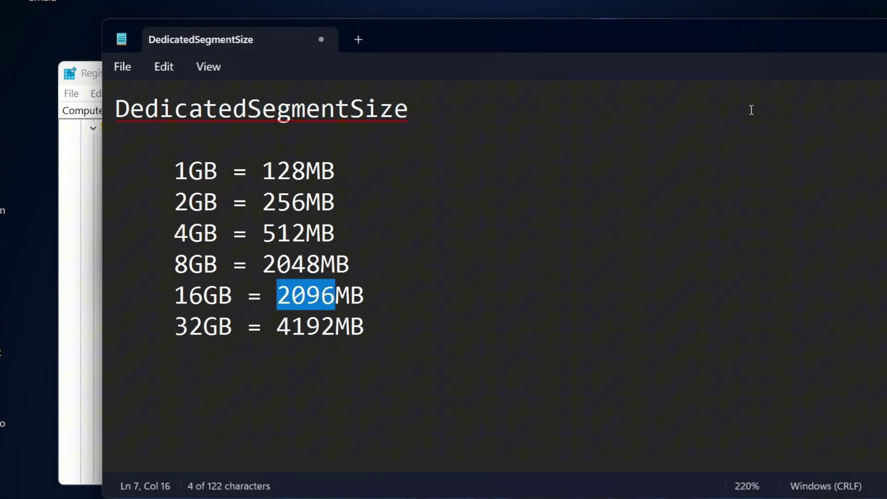
key("alt+Tab")
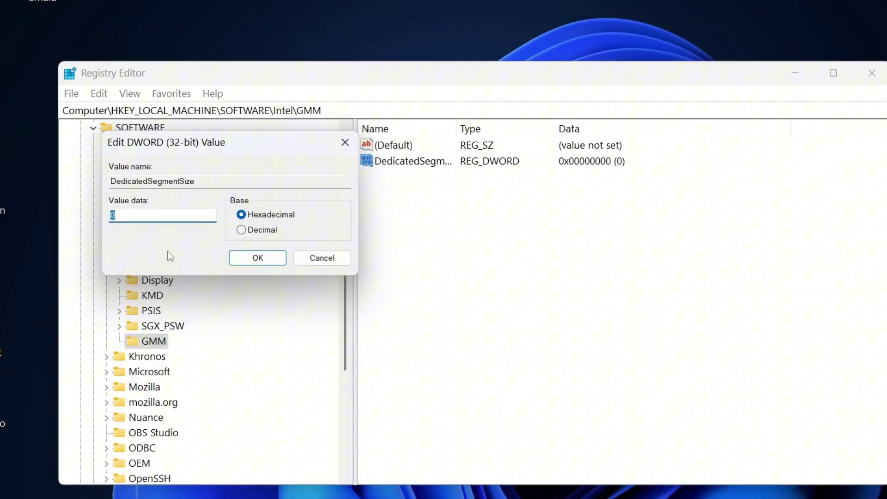
type("2096")
left_click(257, 258)
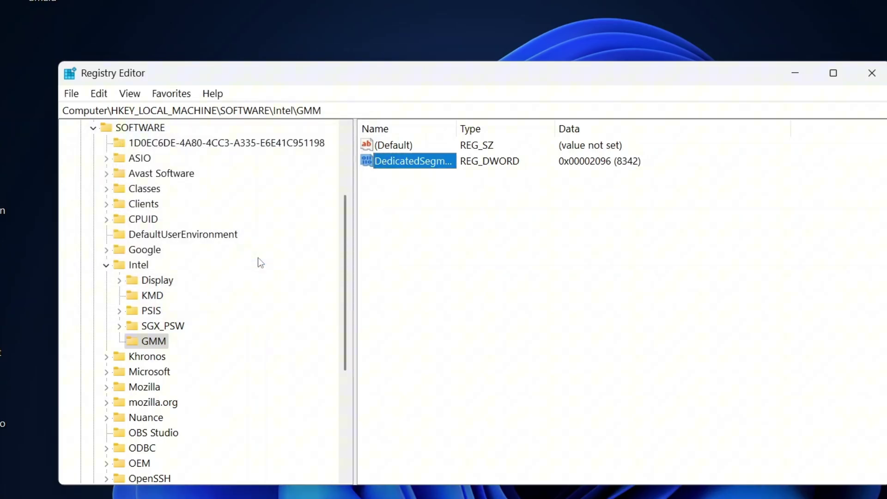
Step: Close Registry Editor, cancel the adapter properties unchanged, and restart the PC
left_click(871, 73)
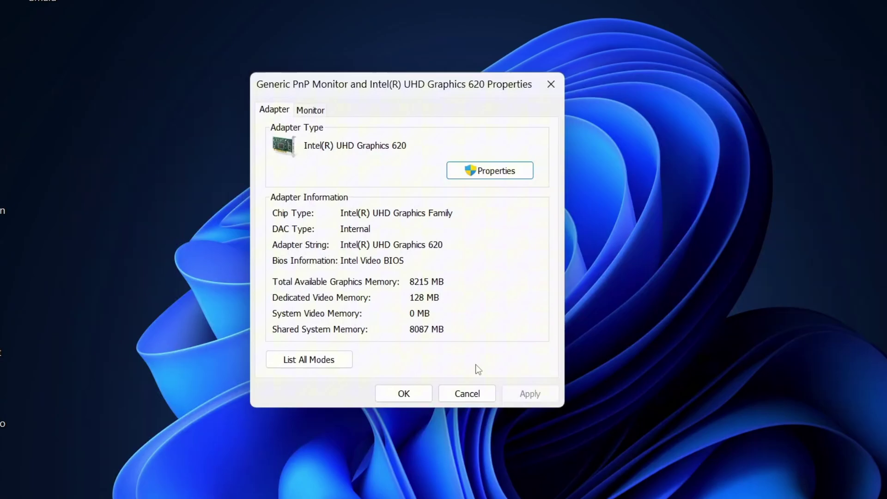
left_click(466, 395)
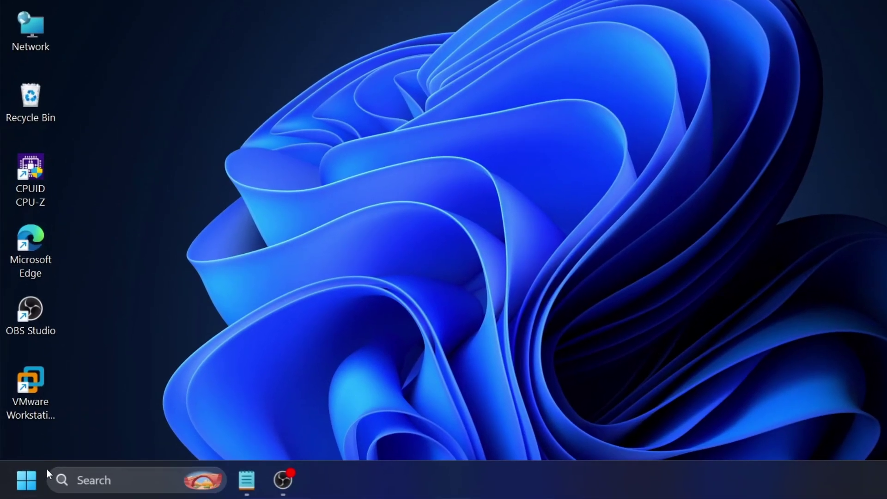
left_click(28, 479)
left_click(482, 423)
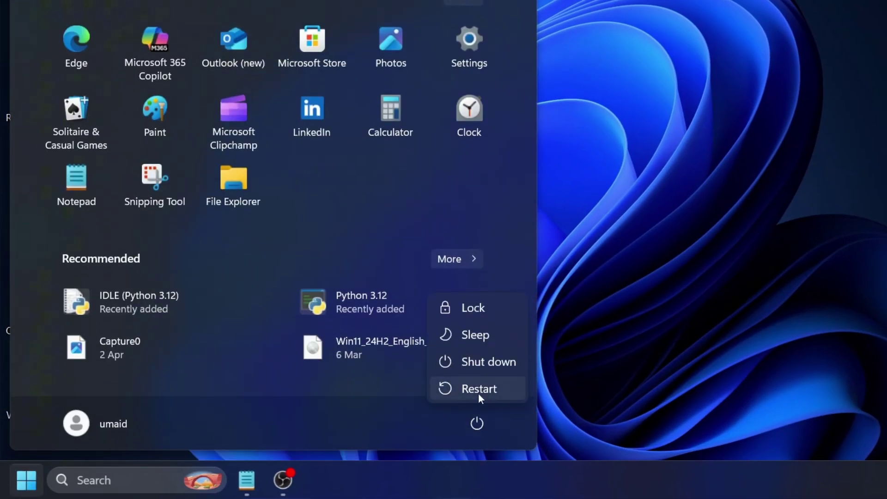
left_click(474, 389)
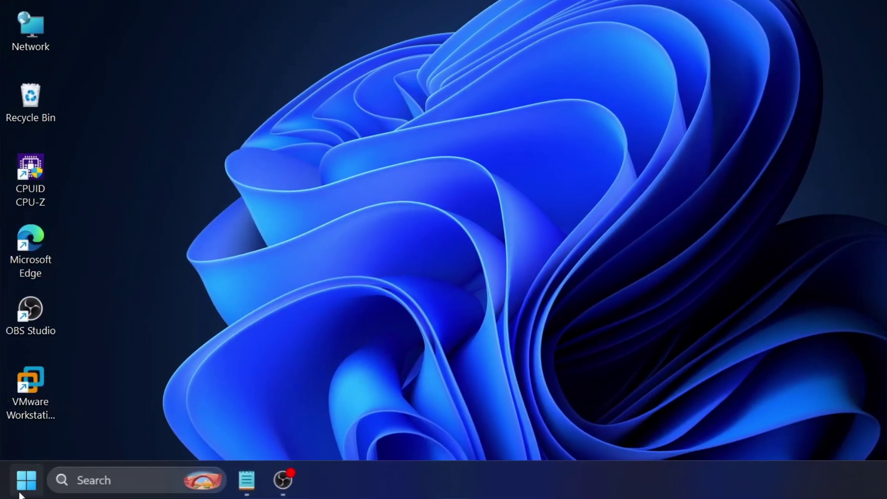
Step: Search automatically for an Intel(R) UHD Graphics 620 driver update in Device Manager, confirm the best driver is installed, then close Device Manager
right_click(22, 482)
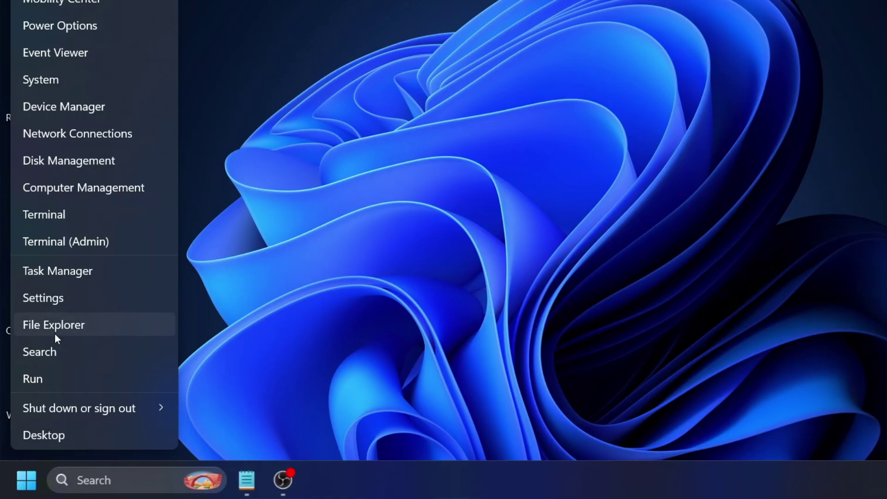
left_click(90, 111)
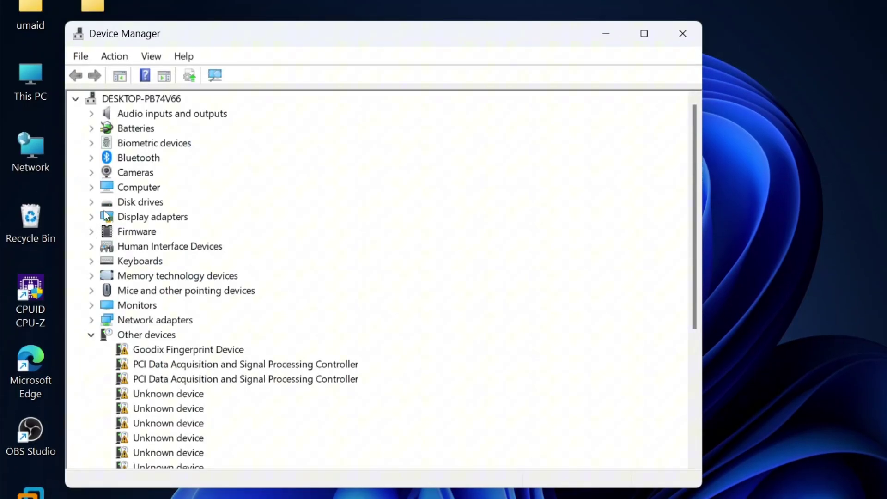
left_click(92, 217)
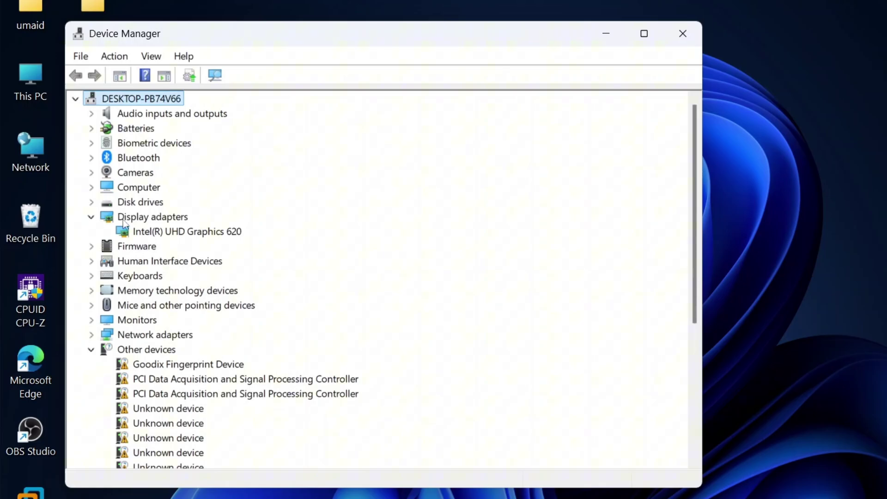
right_click(165, 234)
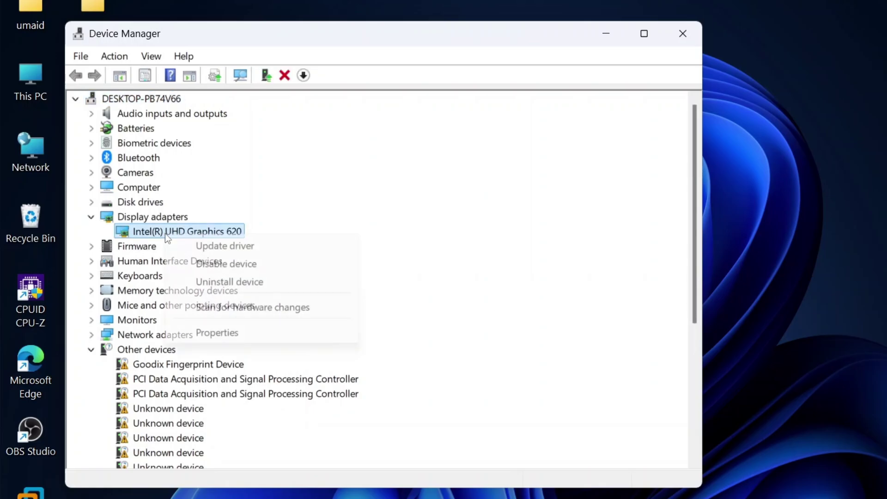
left_click(225, 247)
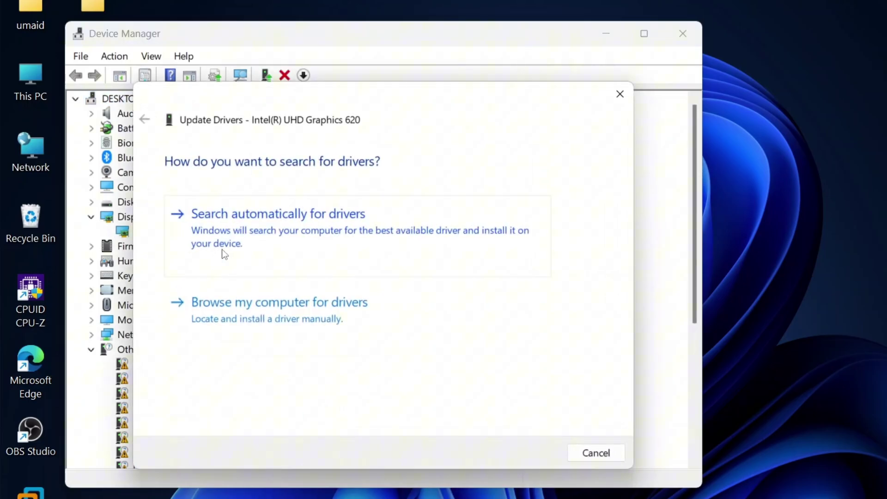
left_click(348, 219)
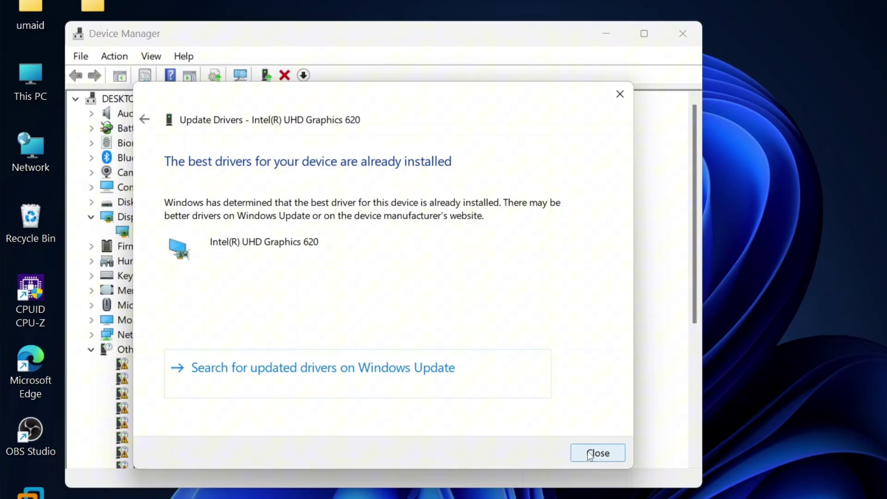
left_click(590, 456)
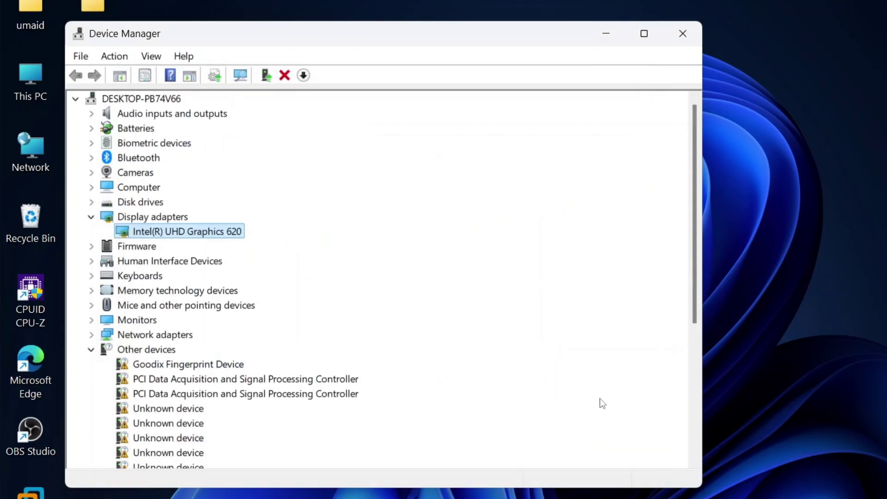
left_click(684, 37)
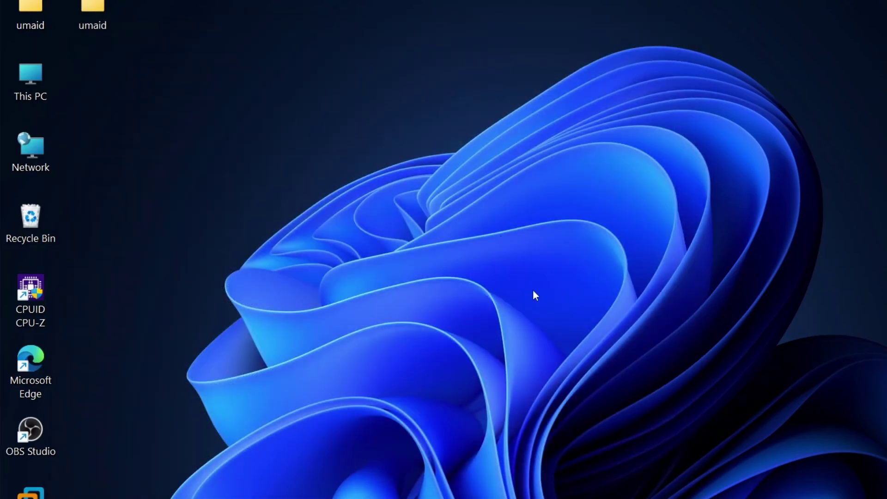